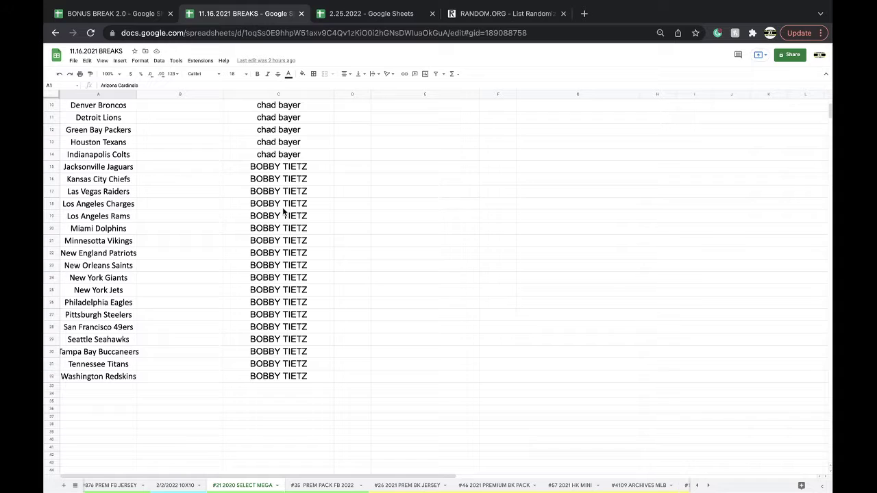
Step: Copy the 32 owner names in C1:C32 and bring up the RANDOM.ORG List Randomizer
scroll(283, 212, up, 5)
drag(277, 106, 281, 425)
key(ctrl+c)
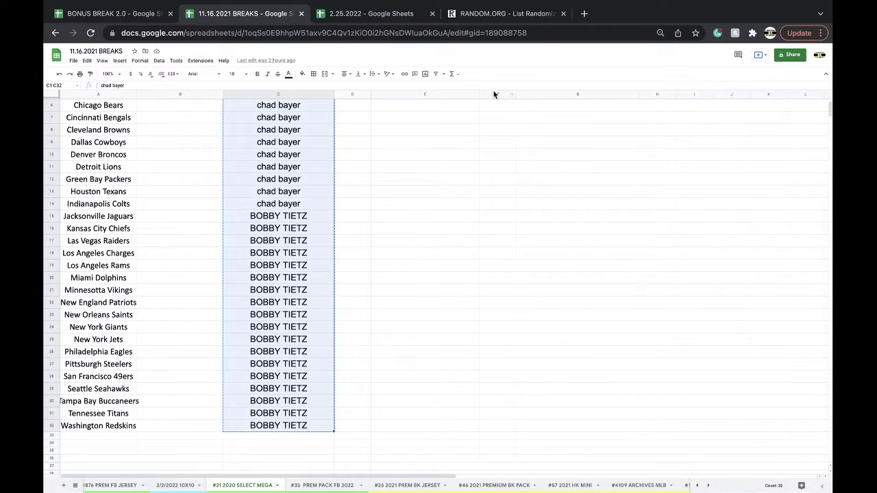
drag(480, 15, 357, 31)
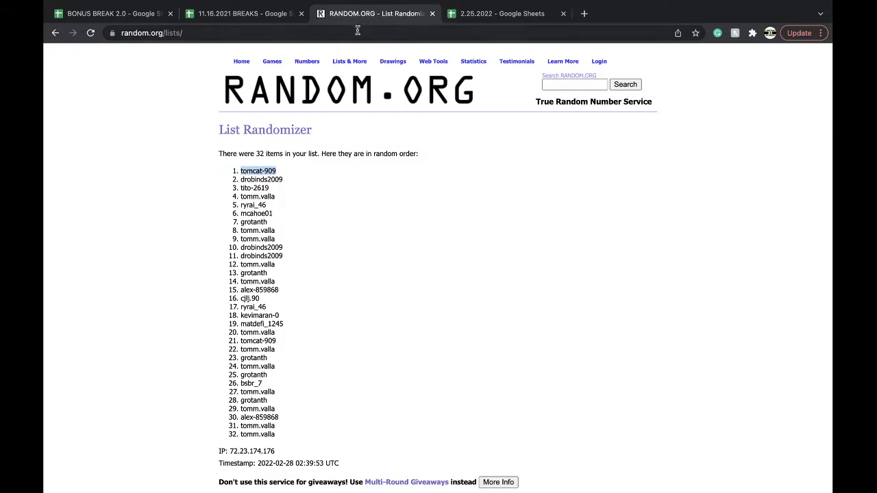
Step: Paste the 32 owner names into the RANDOM.ORG list field and randomize them
click(357, 30)
key(Return)
click(275, 254)
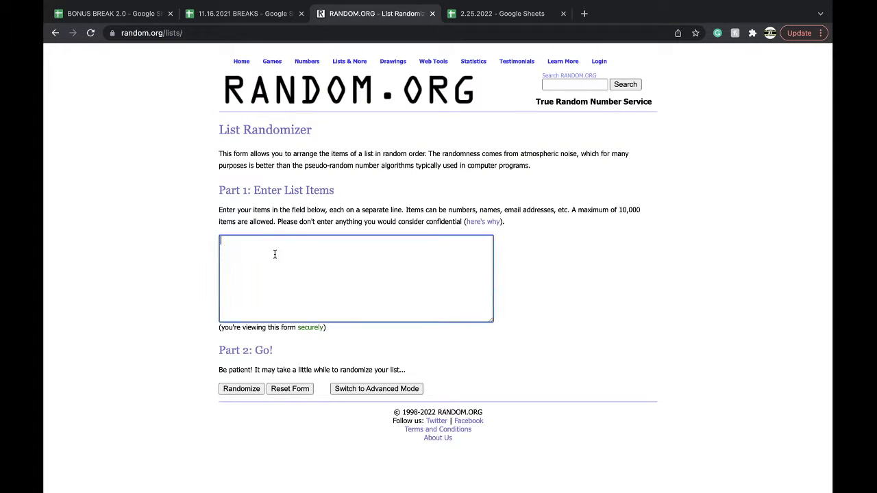
key(super+v)
click(241, 389)
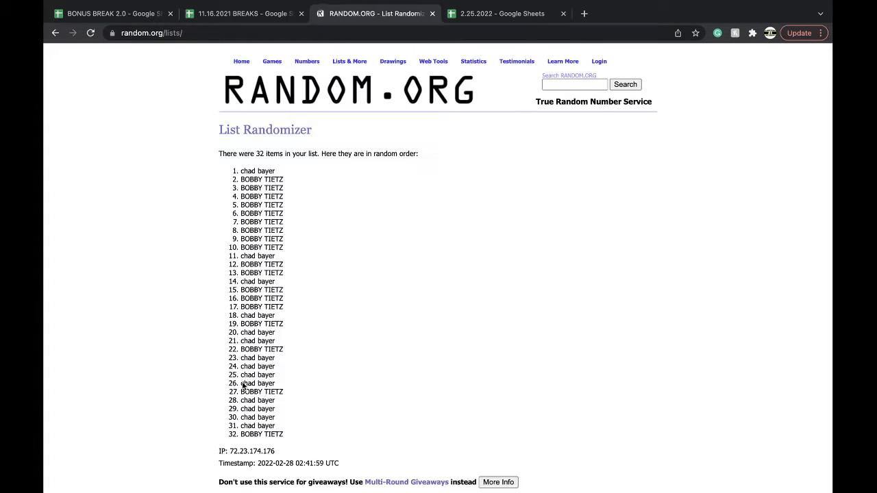
Step: Reshuffle the list four more times, select the final order, and return to 11.16.2021 BREAKS
scroll(243, 386, down, 3)
click(229, 422)
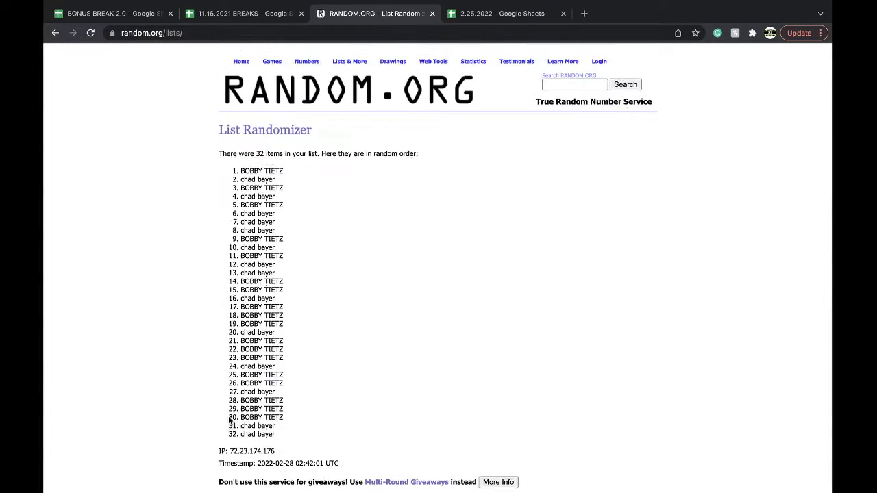
scroll(230, 421, down, 3)
click(228, 424)
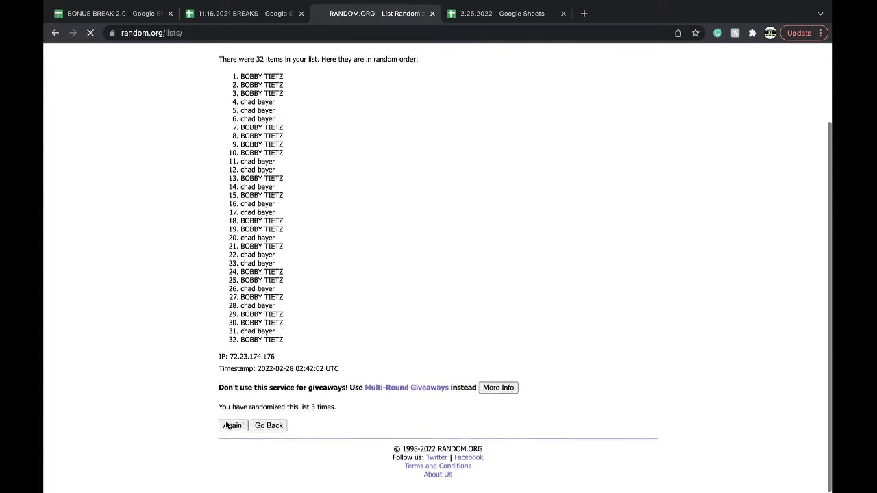
click(228, 424)
click(228, 424)
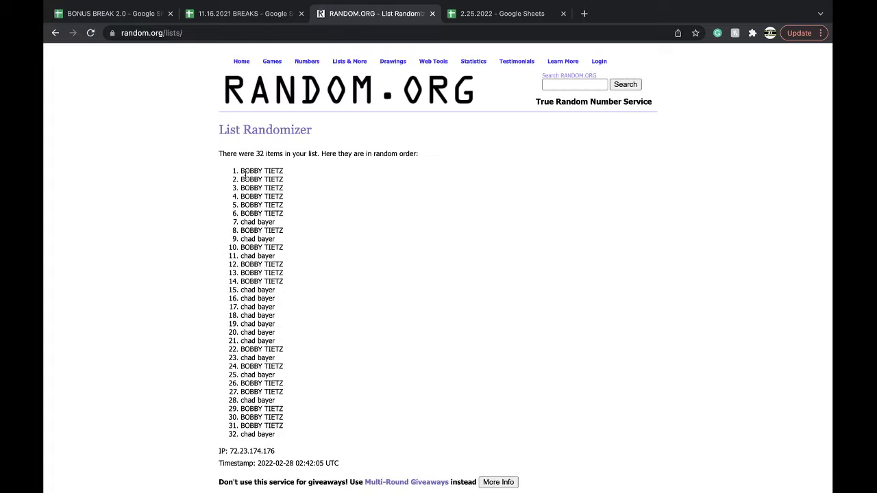
drag(240, 172, 291, 436)
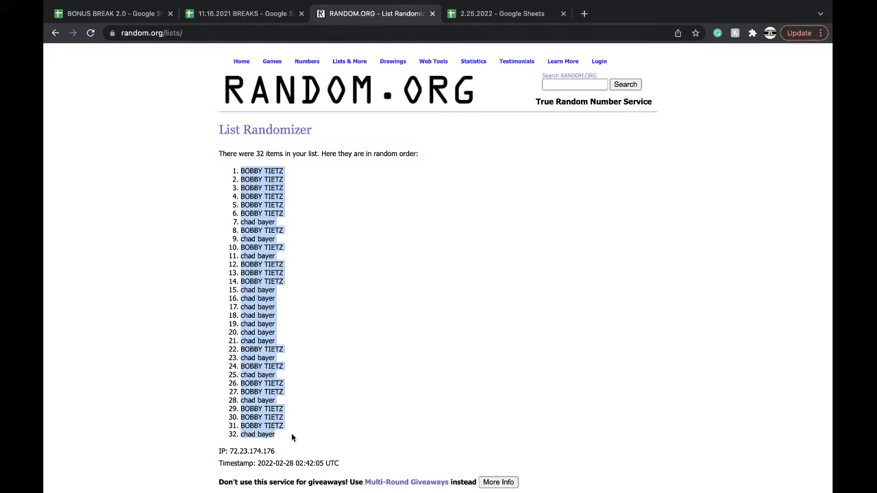
scroll(291, 436, down, 4)
click(274, 13)
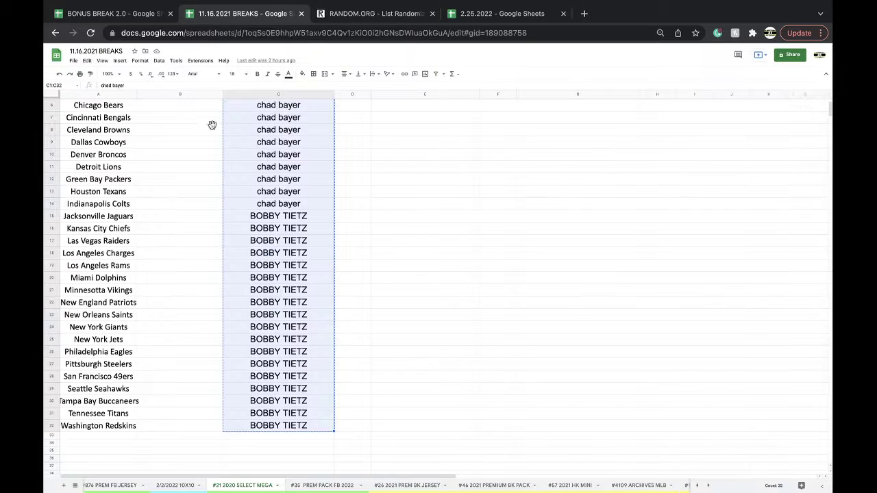
Step: Paste the shuffled names into column B starting at B1 and set them to size 18
scroll(179, 107, up, 2)
click(179, 107)
key(ctrl+v)
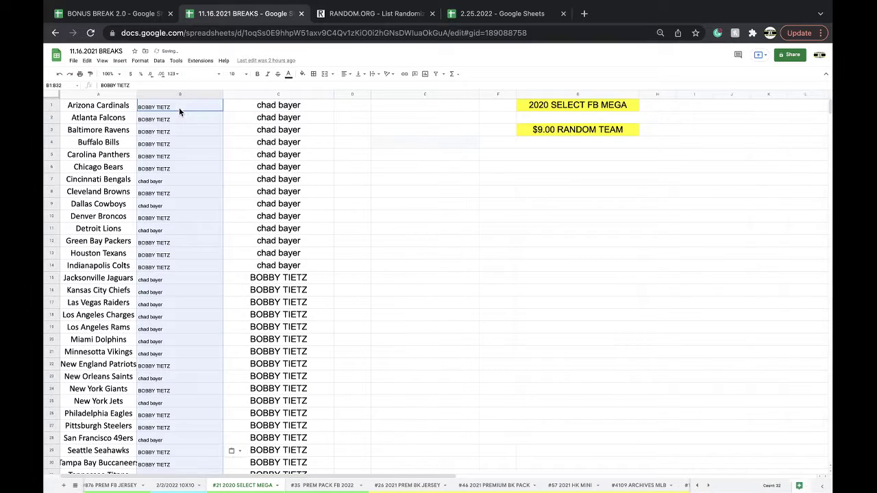
click(230, 74)
click(233, 186)
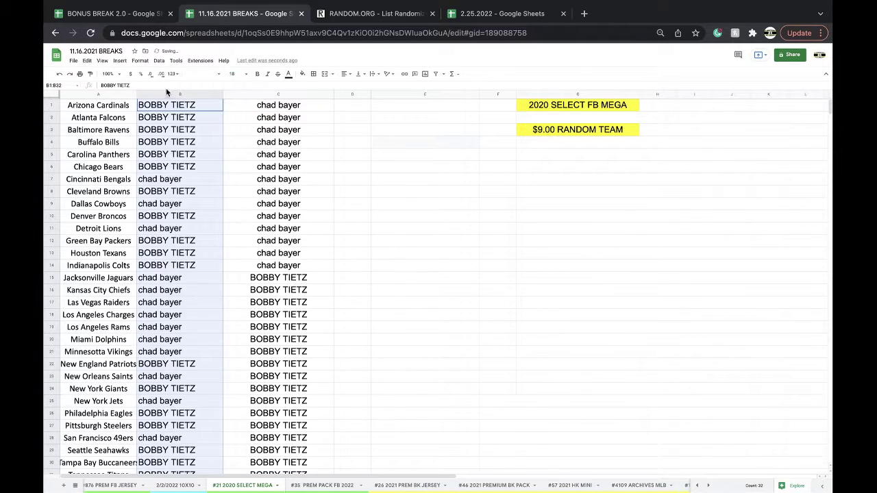
Step: Sort the sheet by column B, A to Z, and check the names from B19 down
click(160, 61)
mouse_move(247, 82)
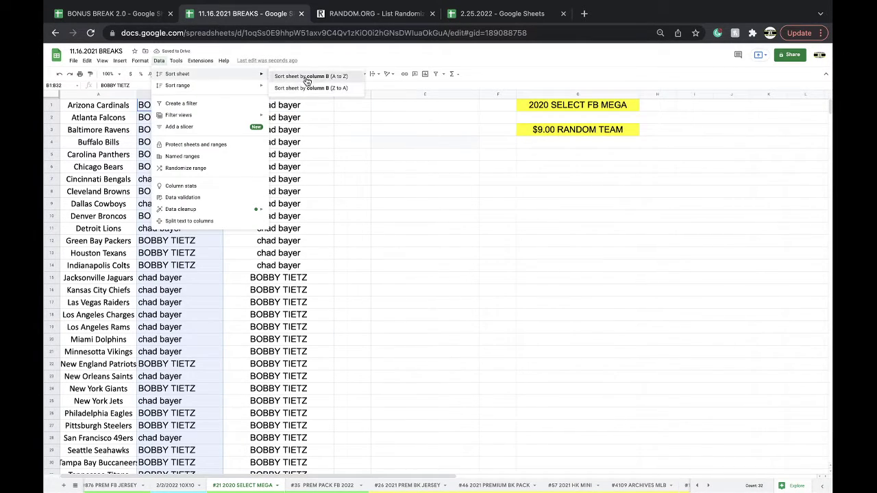
click(305, 80)
click(189, 110)
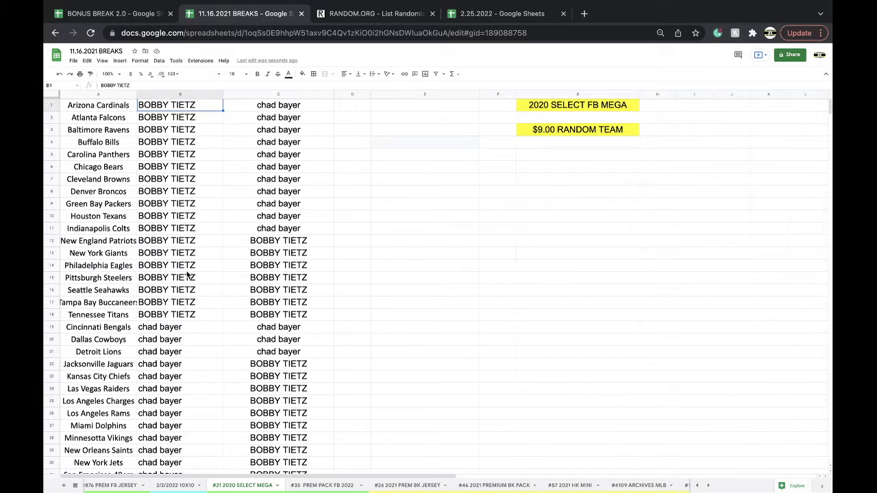
scroll(184, 317, down, 3)
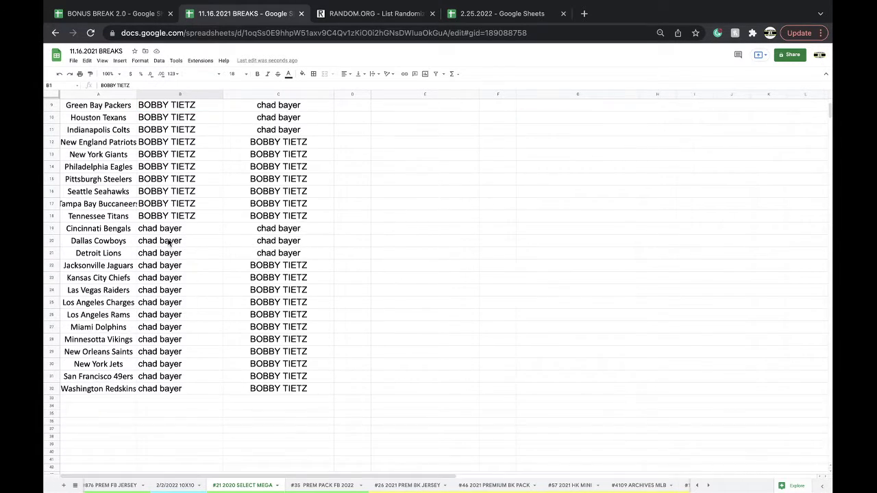
drag(168, 233, 168, 390)
scroll(168, 390, up, 3)
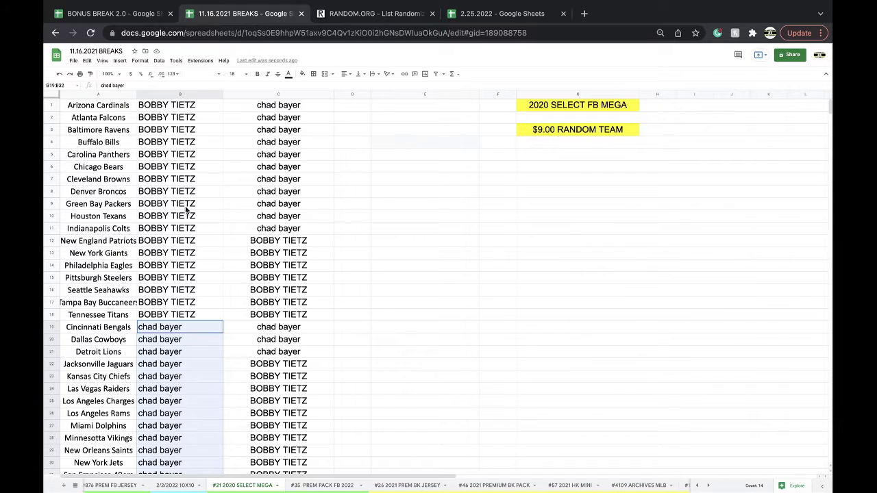
Step: In the 2.25.2022 #36 2022 PREM PK FB sheet, enter a buyer's name in NFC NORTH cell C5
click(463, 15)
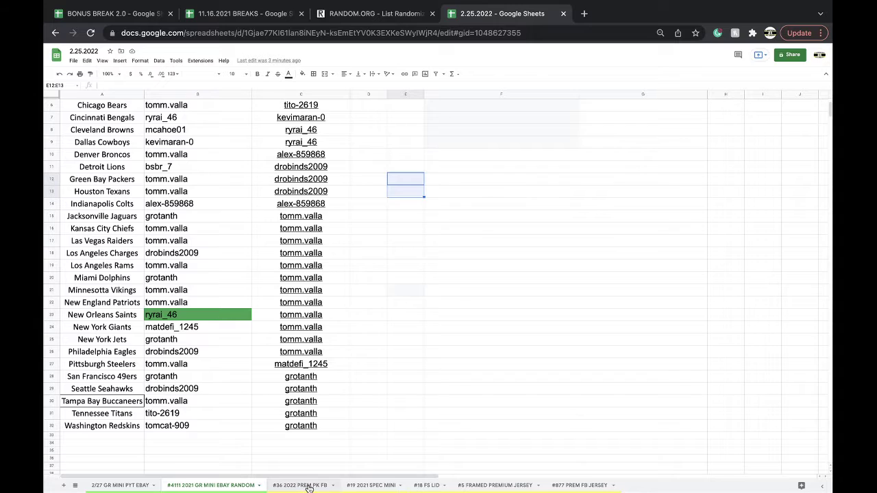
click(308, 483)
click(238, 161)
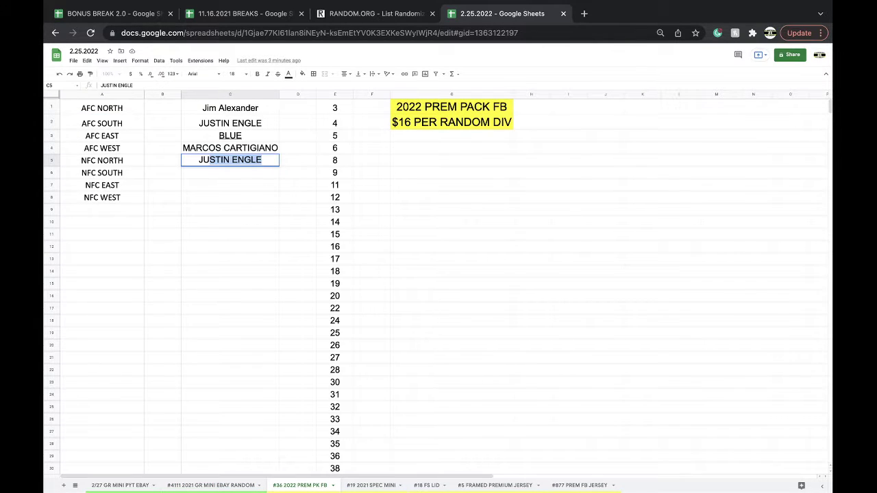
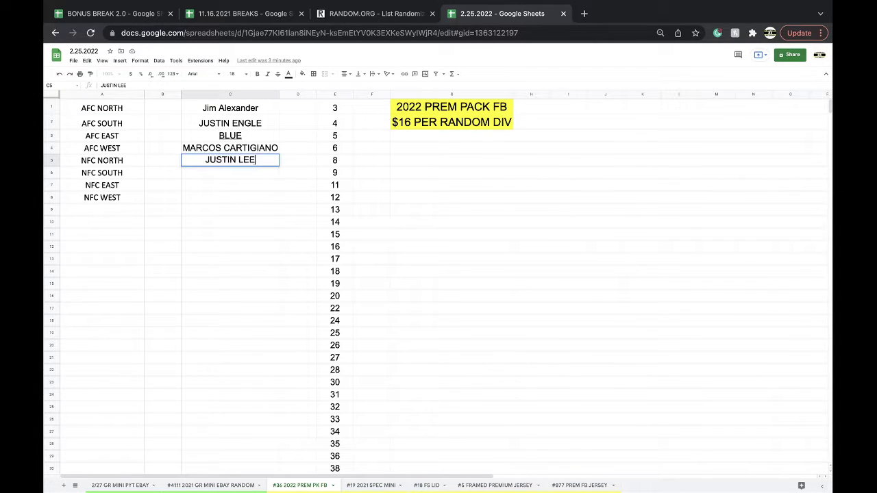
click(241, 187)
Step: Shade cell C5 teal and return to the 11.16.2021 BREAKS spreadsheet
click(233, 160)
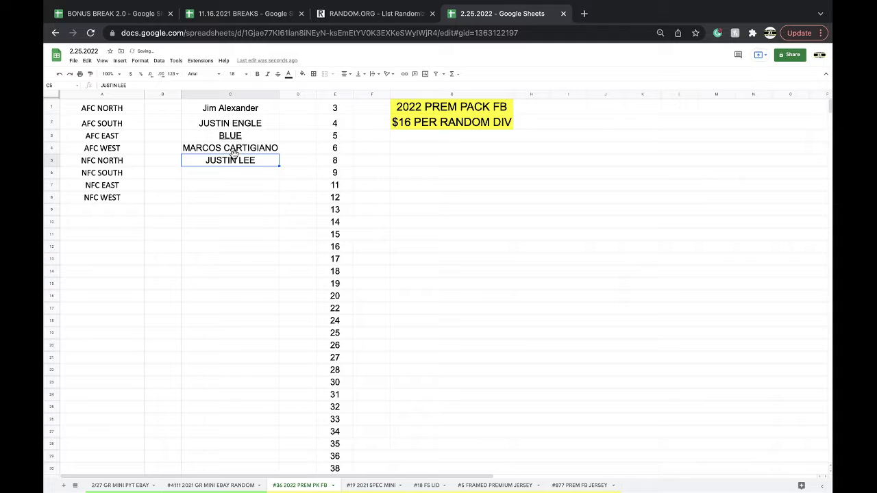
click(303, 74)
click(337, 120)
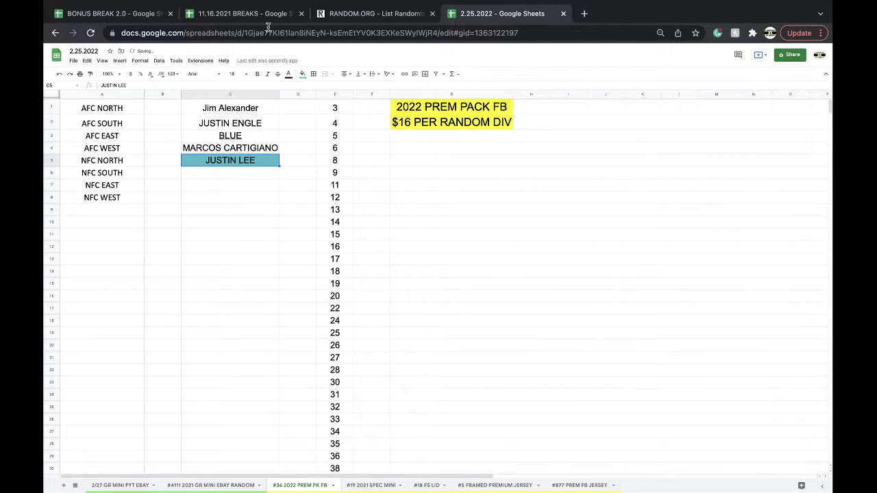
click(267, 21)
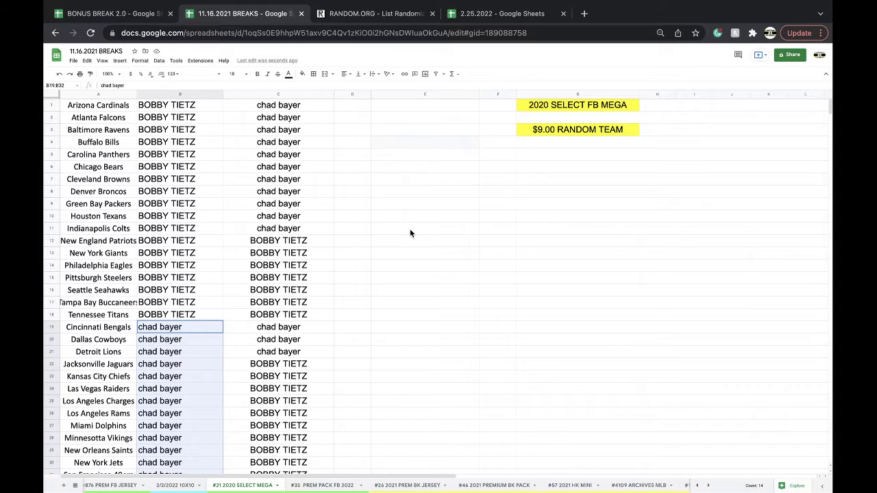
Step: Copy the teal buyer entry from C5 into the NFC EAST cell C7 of the 2.25.2022 sheet
click(322, 485)
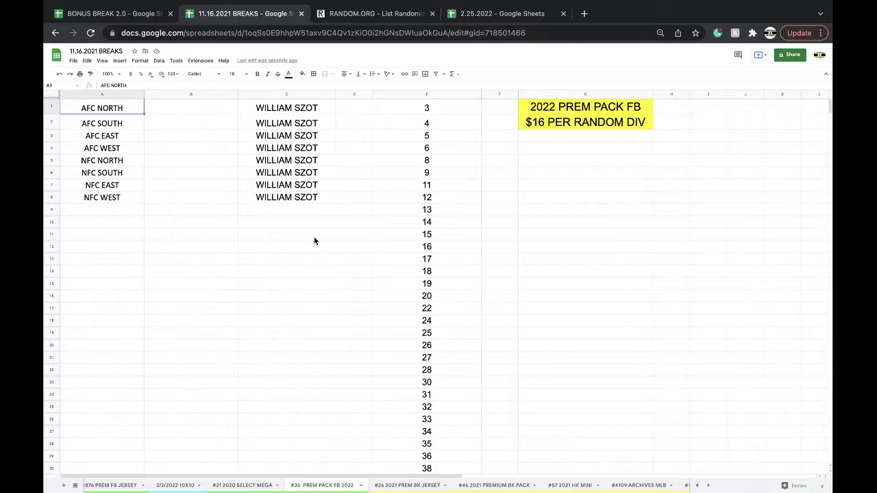
click(242, 485)
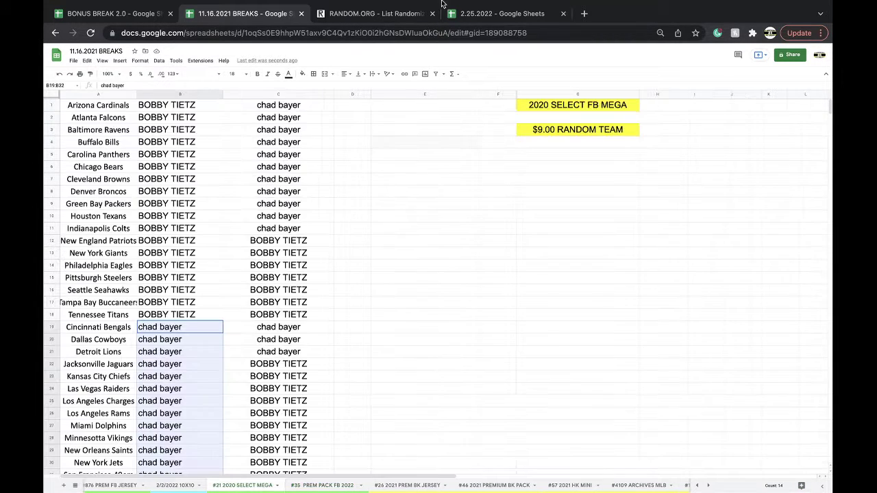
click(502, 14)
click(248, 163)
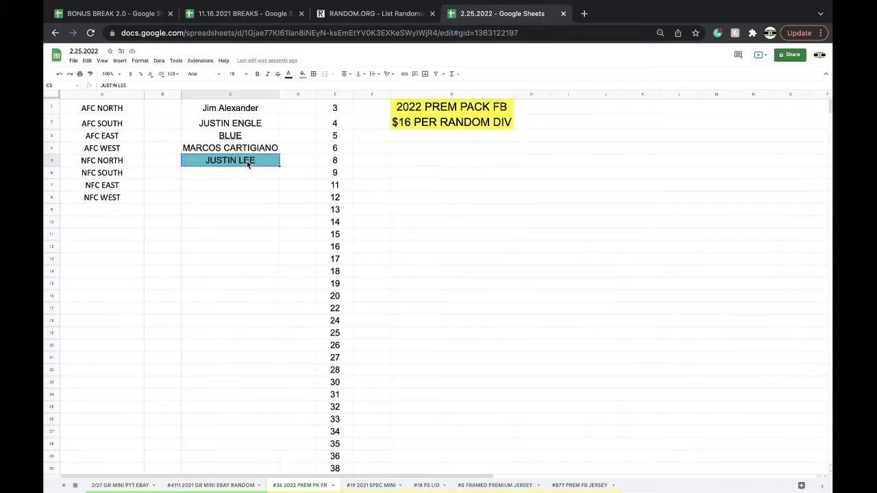
click(227, 191)
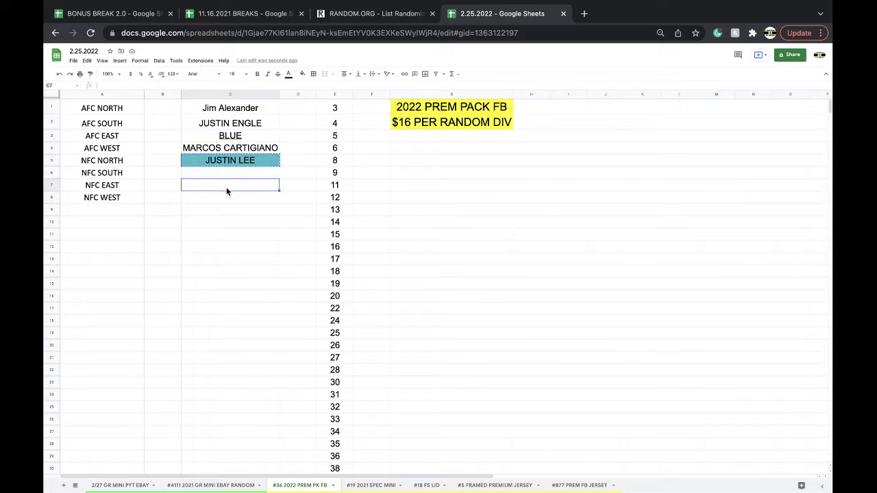
Step: Clear C5's fill, enter new NFC NORTH and NFC SOUTH buyer names, then return to 11.16.2021 BREAKS
click(233, 163)
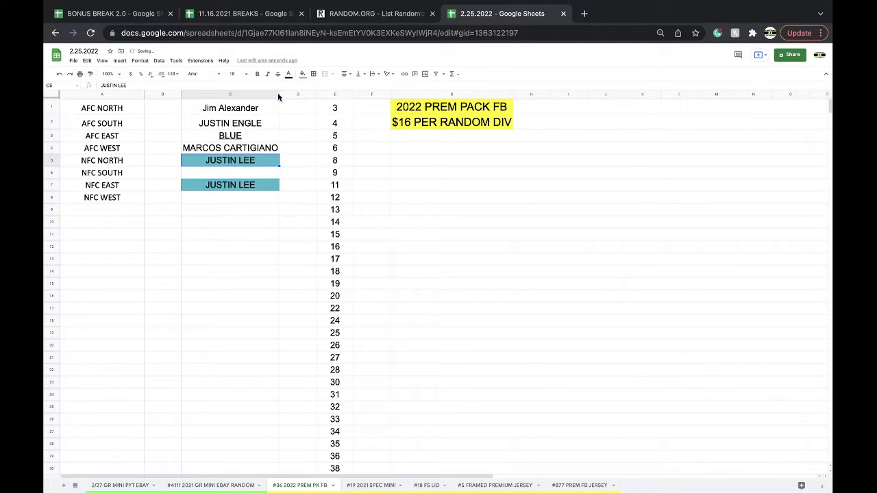
click(302, 74)
click(313, 95)
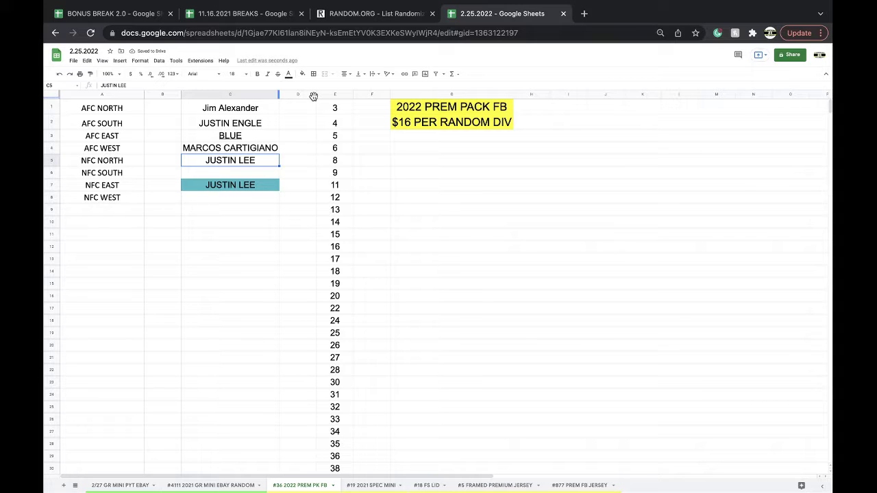
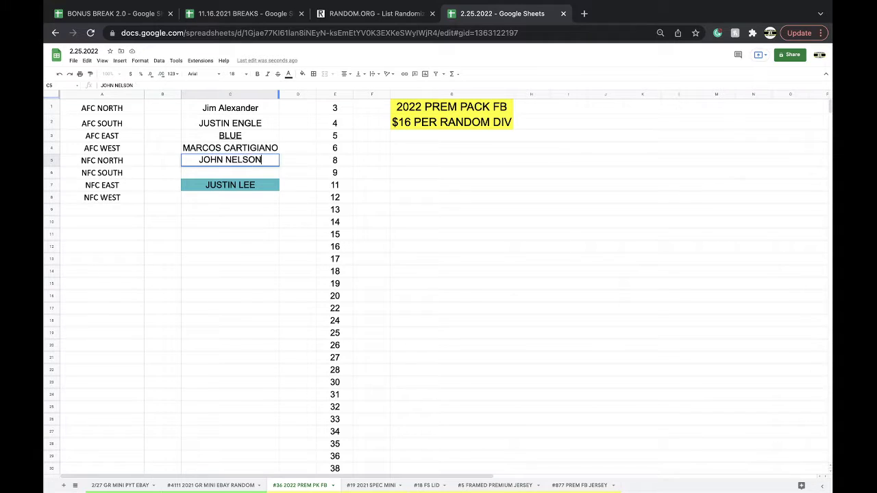
key(Return)
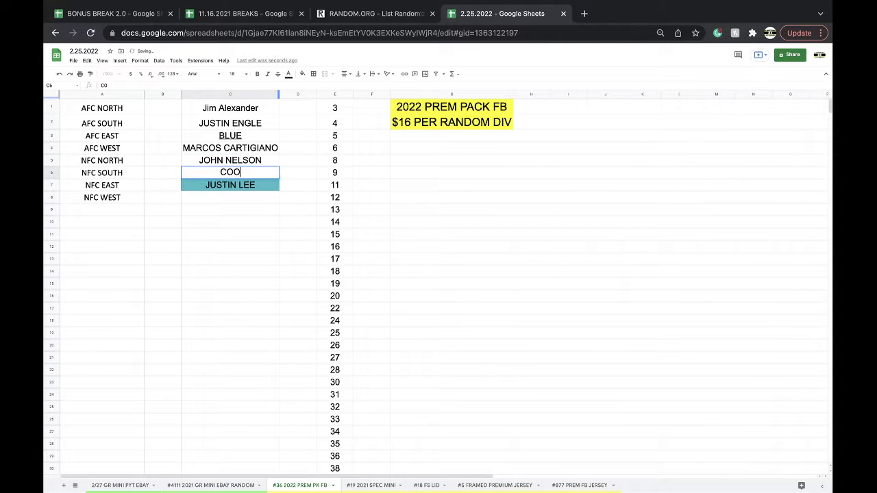
click(263, 220)
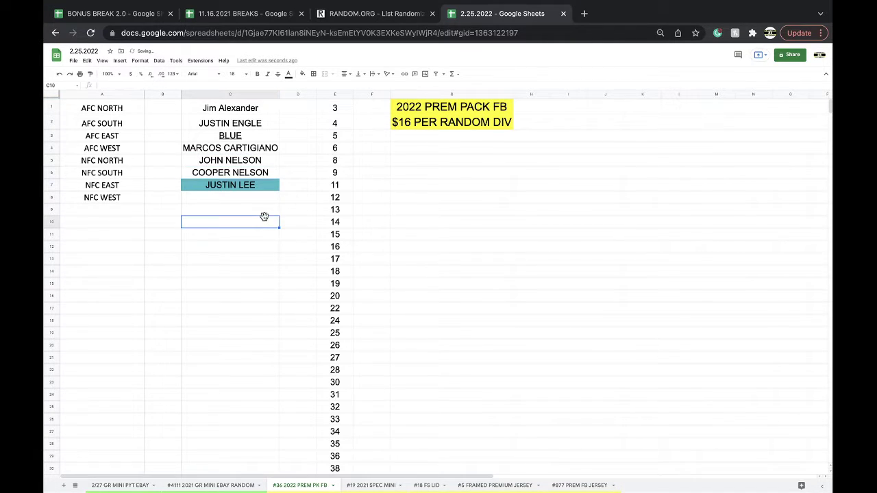
click(245, 42)
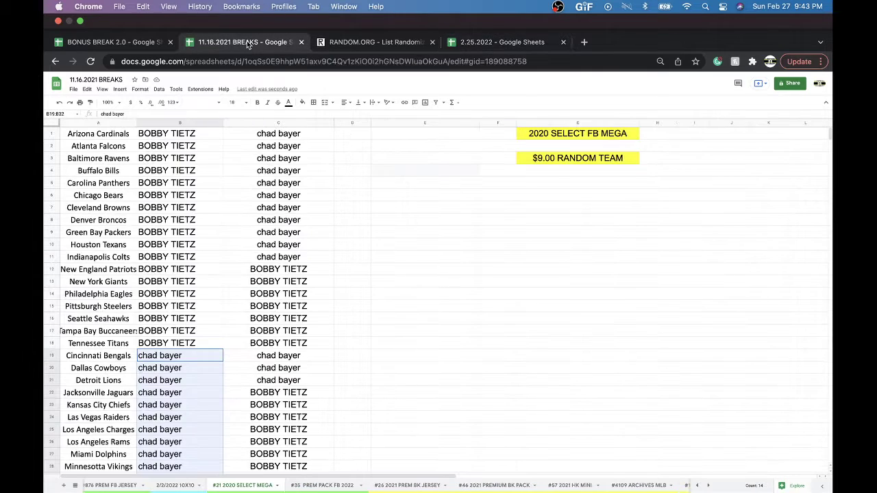